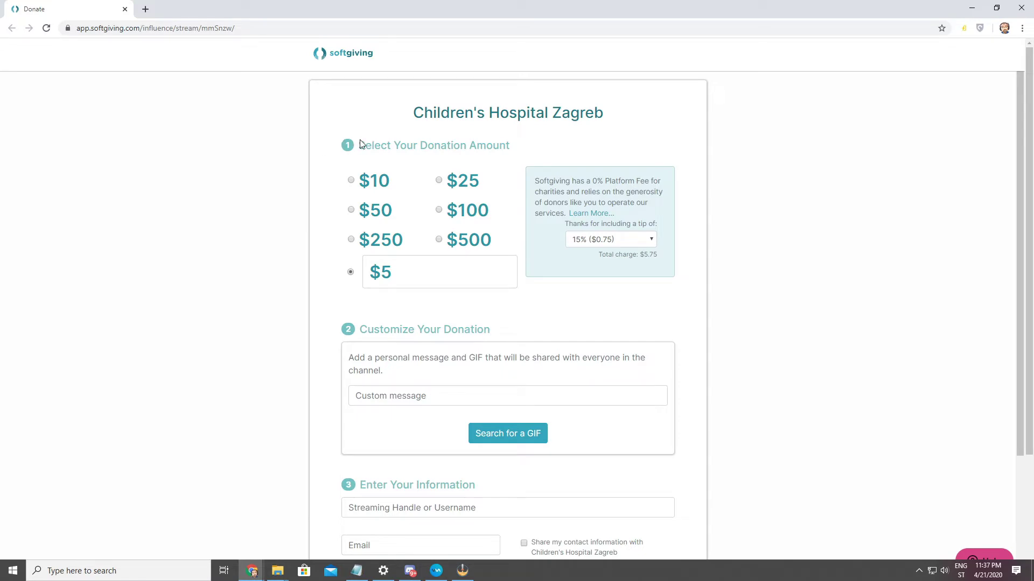
Try the preset donation amounts of $10, $25, $50, $100 and $500.
{"action": "left_click", "coordinate": [351, 180]}
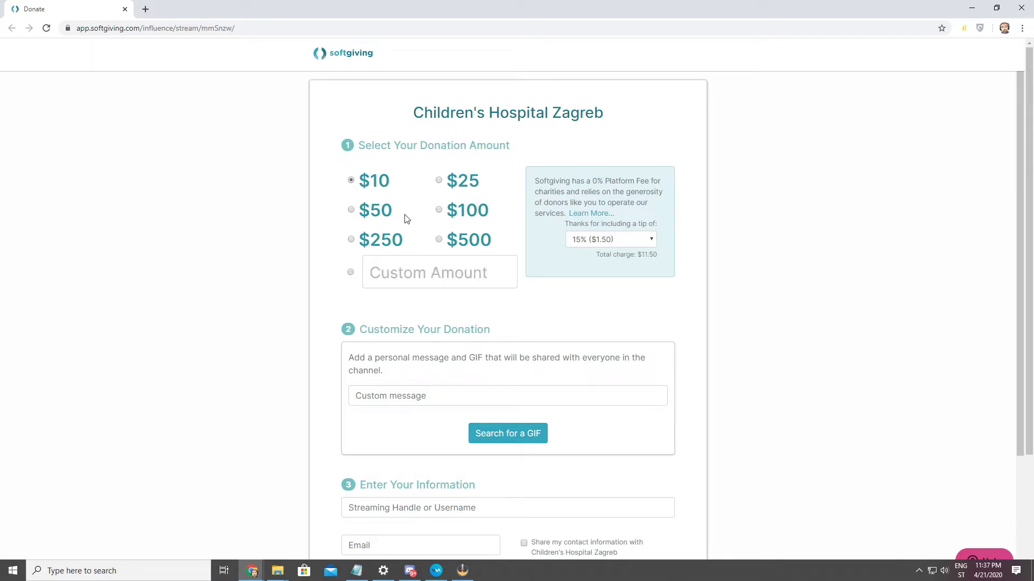
{"action": "left_click", "coordinate": [439, 181]}
{"action": "left_click", "coordinate": [438, 210]}
{"action": "left_click", "coordinate": [352, 210]}
{"action": "left_click", "coordinate": [440, 243]}
{"action": "left_click", "coordinate": [351, 181]}
{"action": "left_click", "coordinate": [351, 210]}
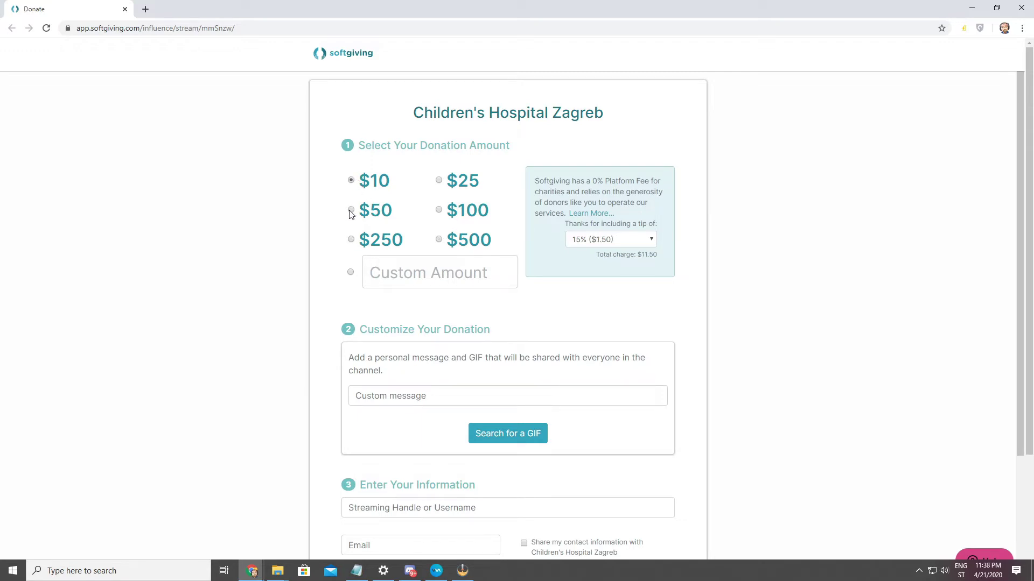
{"action": "left_click", "coordinate": [438, 210]}
{"action": "left_click", "coordinate": [439, 240]}
{"action": "left_click", "coordinate": [439, 210]}
{"action": "left_click", "coordinate": [439, 180]}
Set a custom donation amount of $1,000 and change the platform tip to Other with $5.
{"action": "left_click", "coordinate": [391, 270]}
{"action": "type", "text": "1000"}
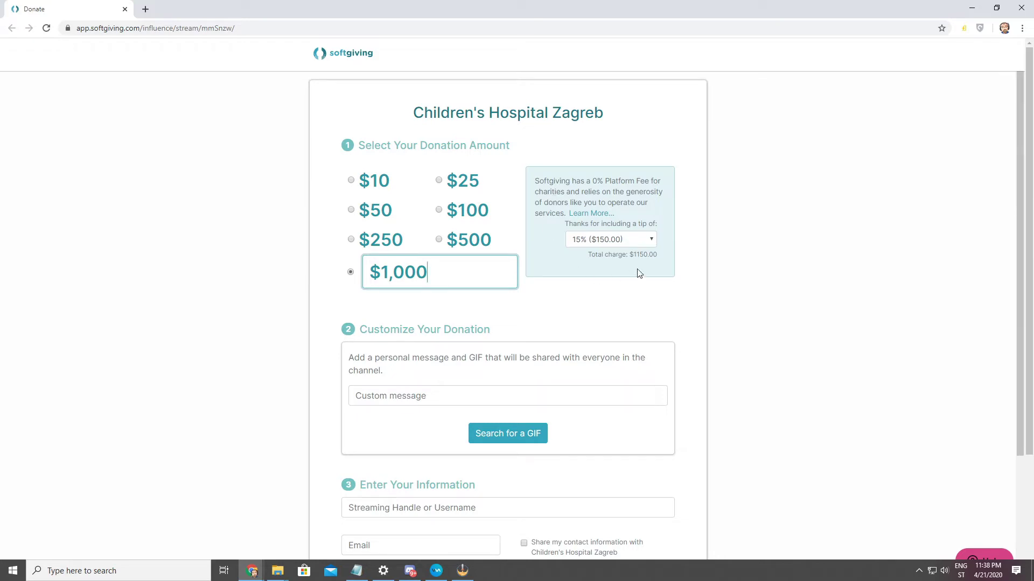
{"action": "left_click", "coordinate": [651, 242]}
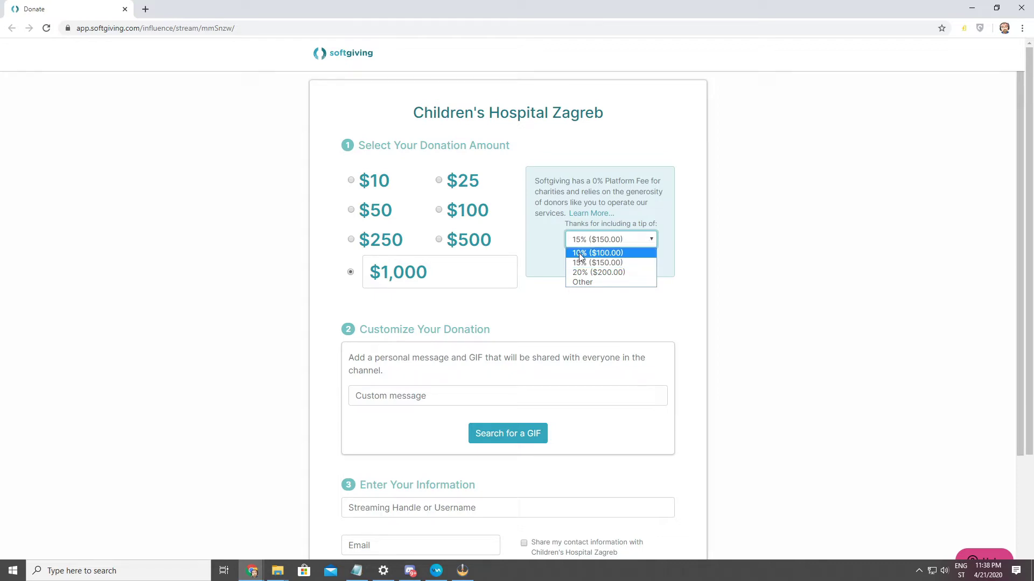
{"action": "left_click", "coordinate": [593, 283]}
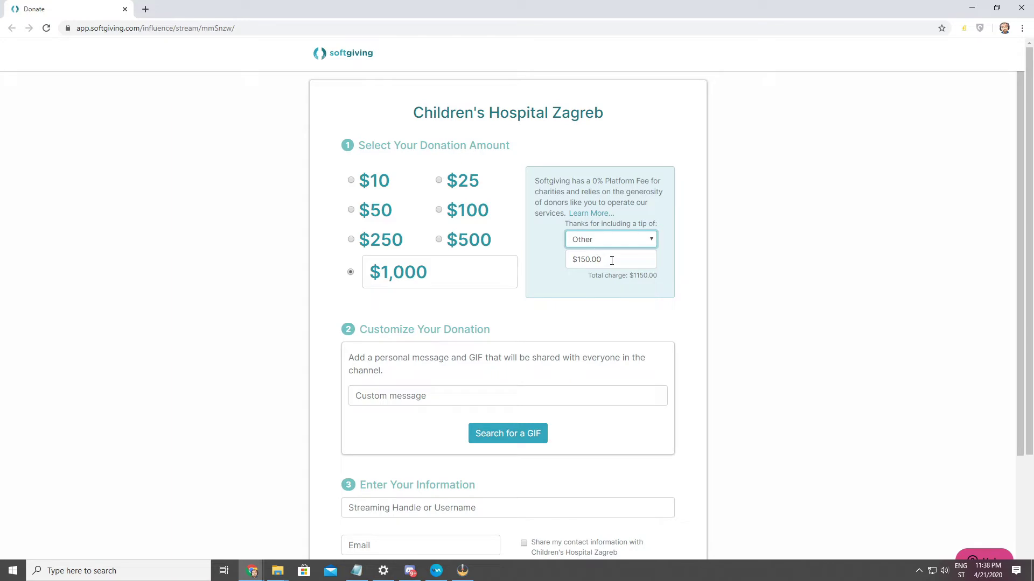
{"action": "left_click_drag", "start_coordinate": [612, 260], "coordinate": [570, 259]}
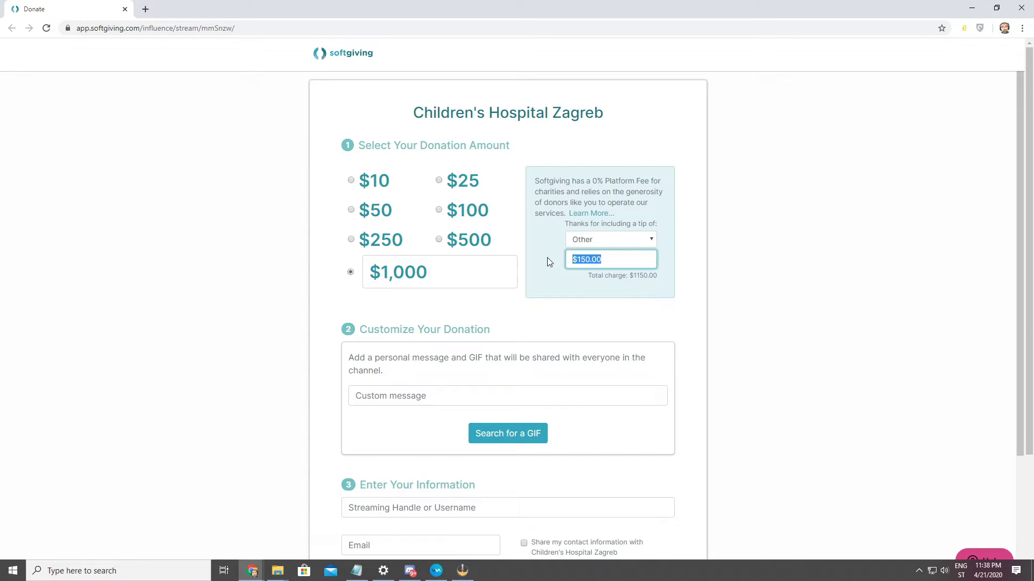
{"action": "type", "text": "0"}
{"action": "key", "text": "BackSpace"}
{"action": "key", "text": "BackSpace"}
{"action": "type", "text": "5"}
Enter "Super!" as the personal message for the donation.
{"action": "scroll", "coordinate": [418, 303], "scroll_direction": "down", "scroll_amount": 3}
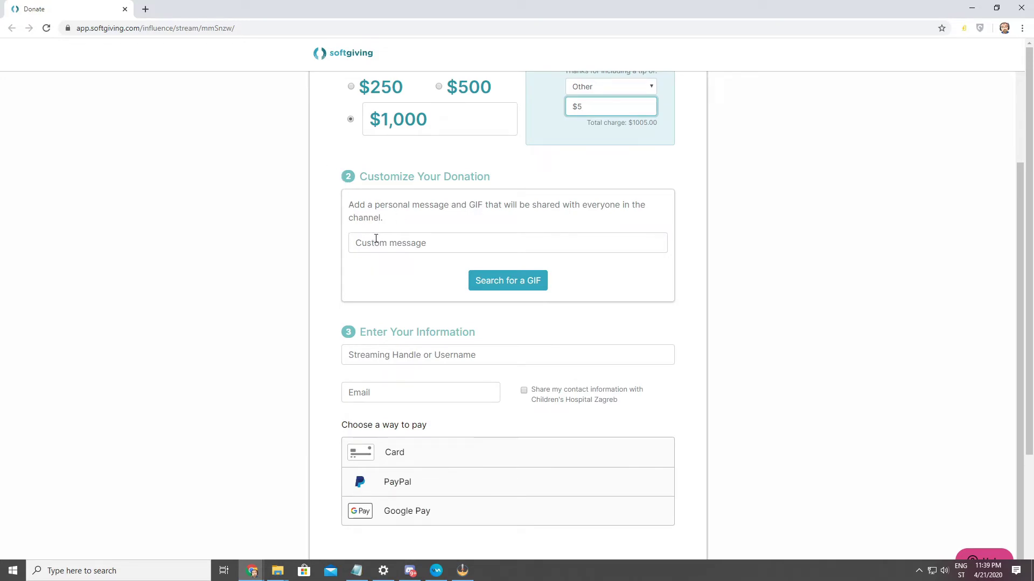
{"action": "scroll", "coordinate": [382, 284], "scroll_direction": "up", "scroll_amount": 1}
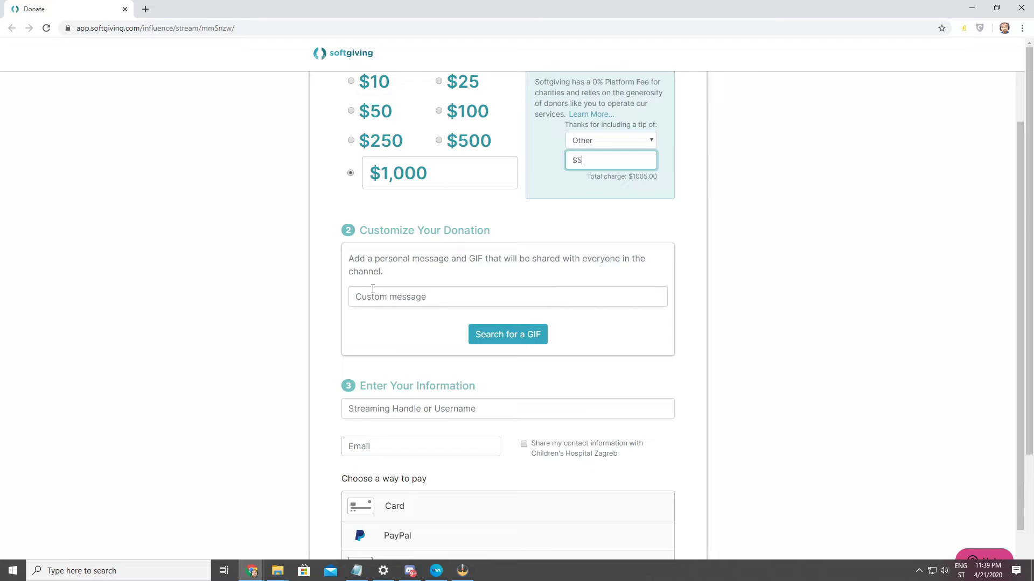
{"action": "left_click", "coordinate": [372, 295]}
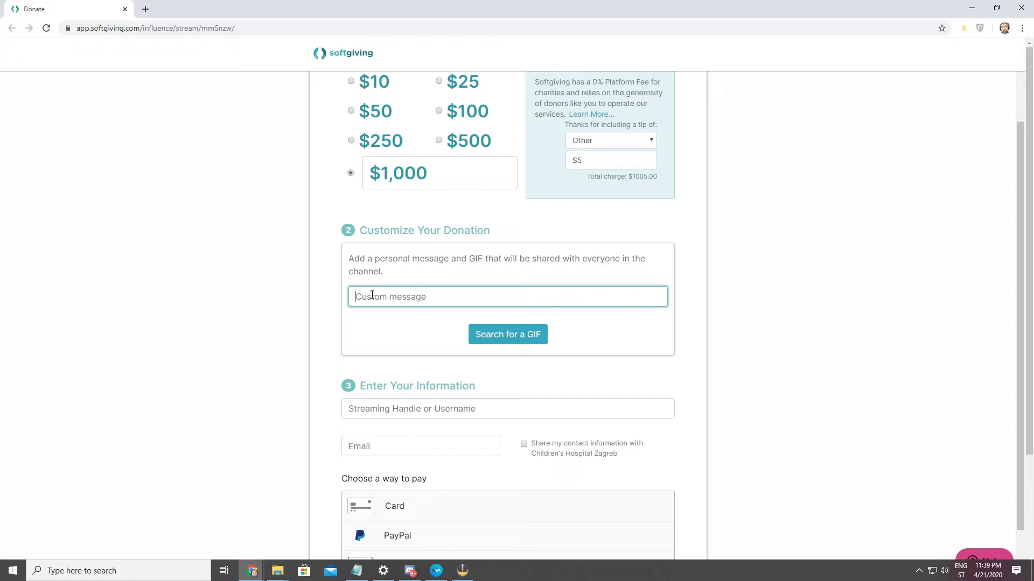
{"action": "type", "text": "Super!"}
Browse the GIF collection and add the GIF of SpongeBob in glasses reading a book to the donation.
{"action": "left_click", "coordinate": [497, 334]}
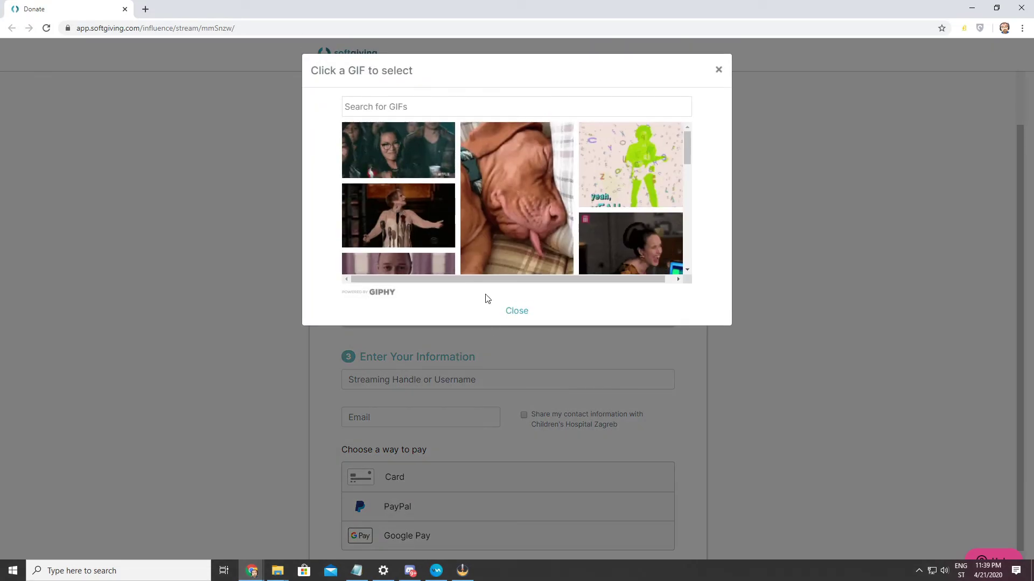
{"action": "scroll", "coordinate": [507, 235], "scroll_direction": "down", "scroll_amount": 2}
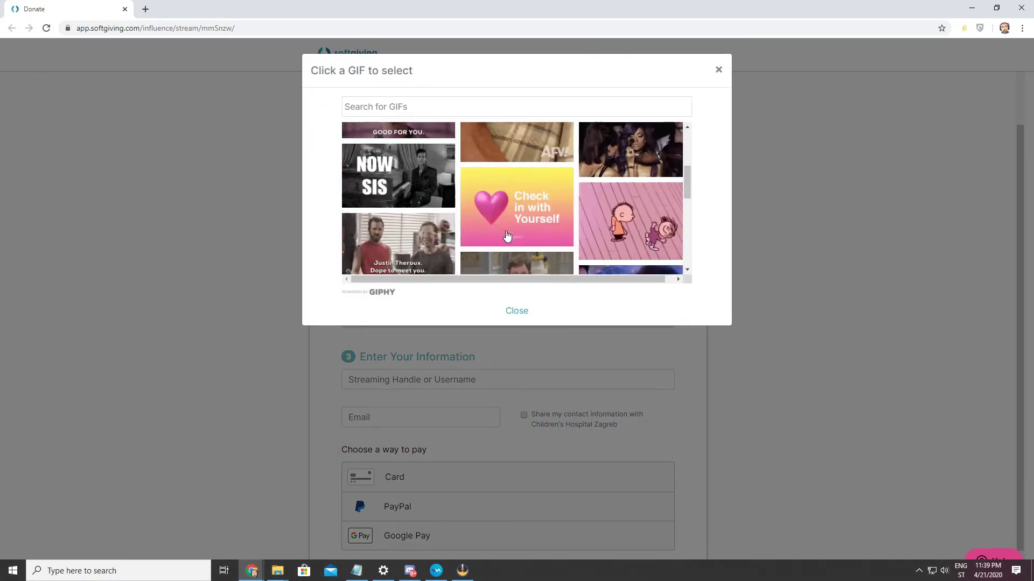
{"action": "scroll", "coordinate": [507, 236], "scroll_direction": "down", "scroll_amount": 6}
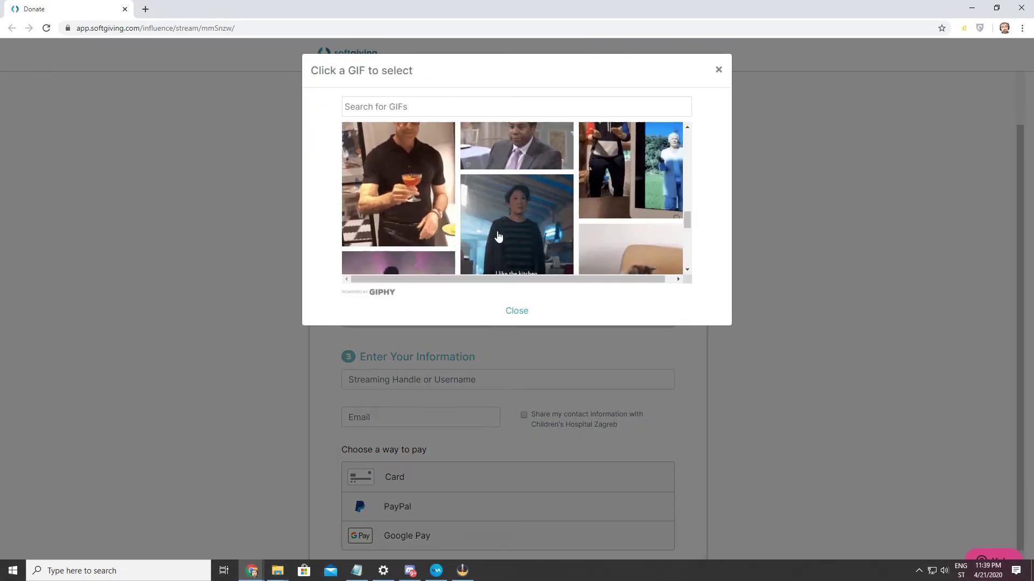
{"action": "scroll", "coordinate": [498, 237], "scroll_direction": "up", "scroll_amount": 3}
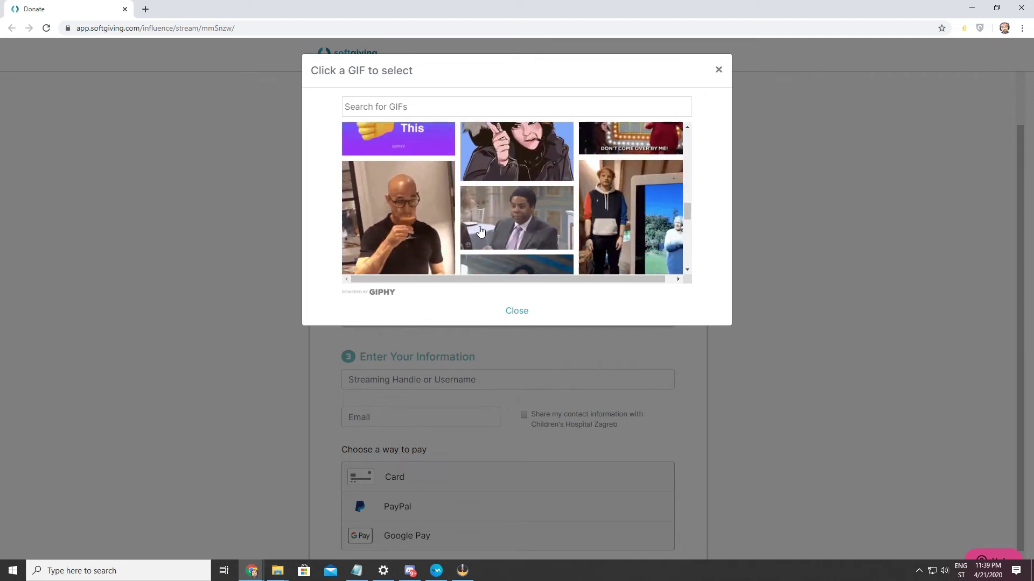
{"action": "scroll", "coordinate": [481, 230], "scroll_direction": "up", "scroll_amount": 4}
{"action": "left_click", "coordinate": [485, 226]}
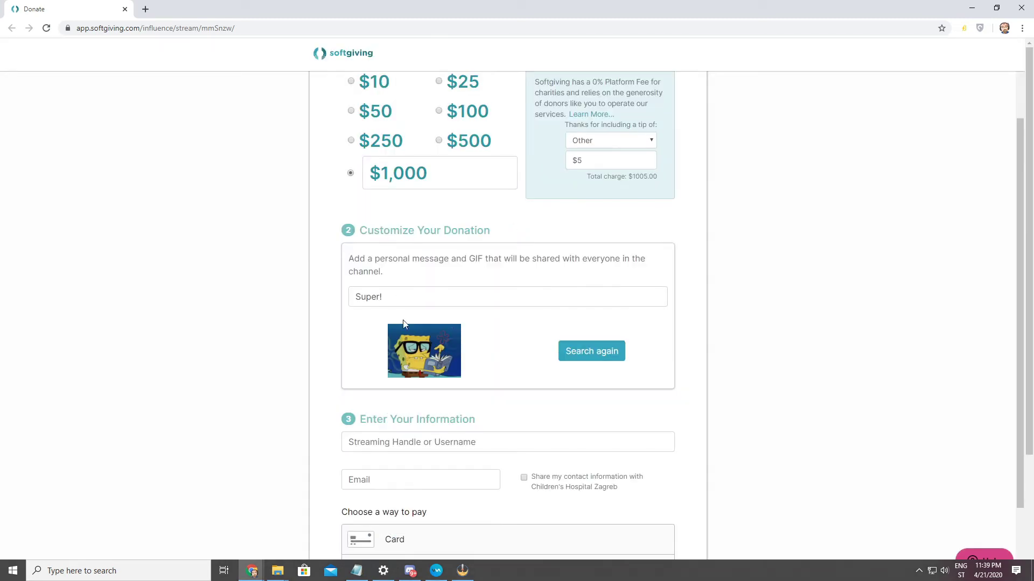
Try the option to share contact information with Children's Hospital Zagreb, leaving it switched off.
{"action": "scroll", "coordinate": [294, 336], "scroll_direction": "down", "scroll_amount": 3}
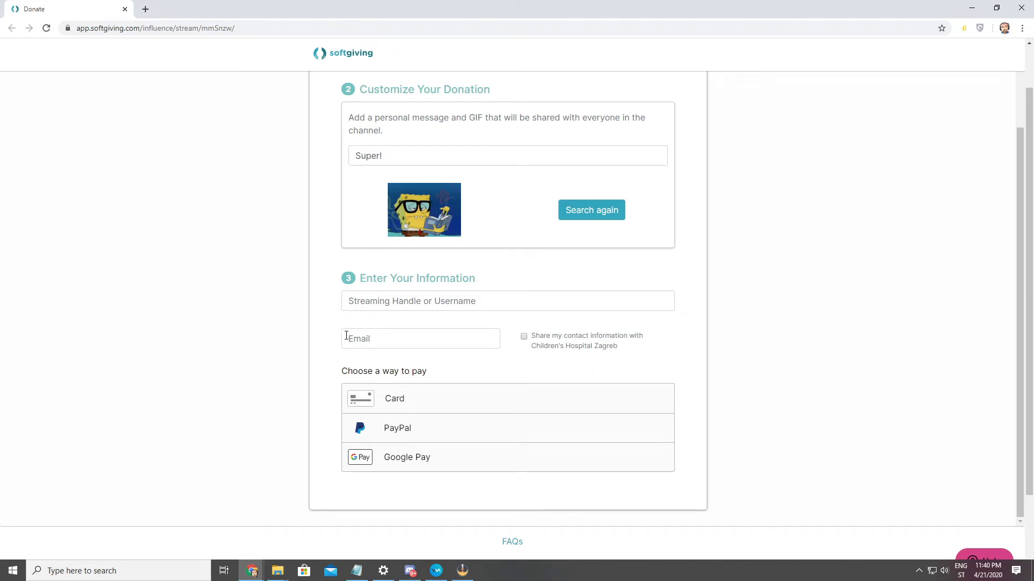
{"action": "left_click", "coordinate": [523, 337]}
{"action": "left_click", "coordinate": [523, 337]}
Examine the fields required for paying by card and return to the choice of payment methods.
{"action": "scroll", "coordinate": [323, 373], "scroll_direction": "down", "scroll_amount": 2}
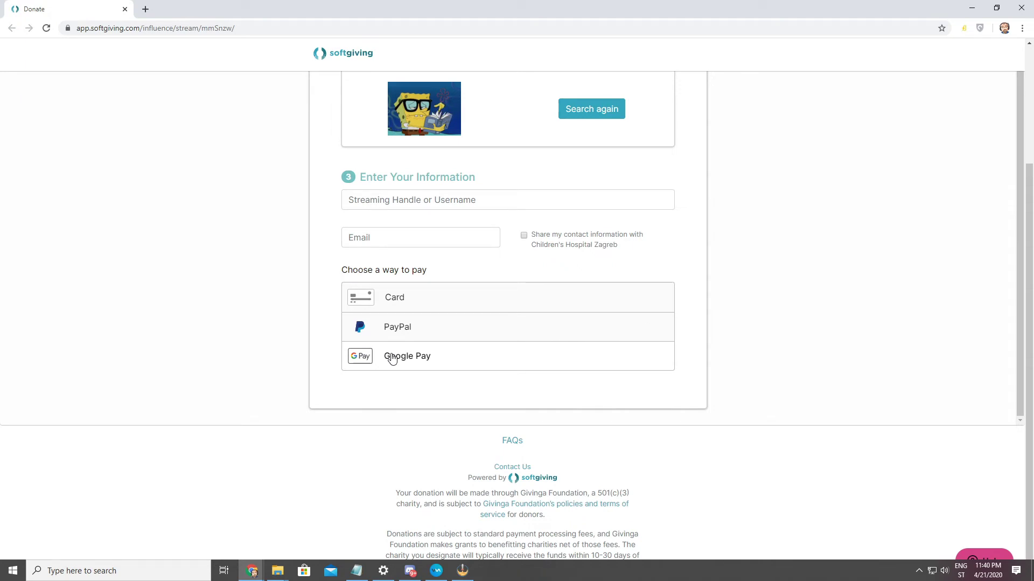
{"action": "left_click", "coordinate": [399, 299]}
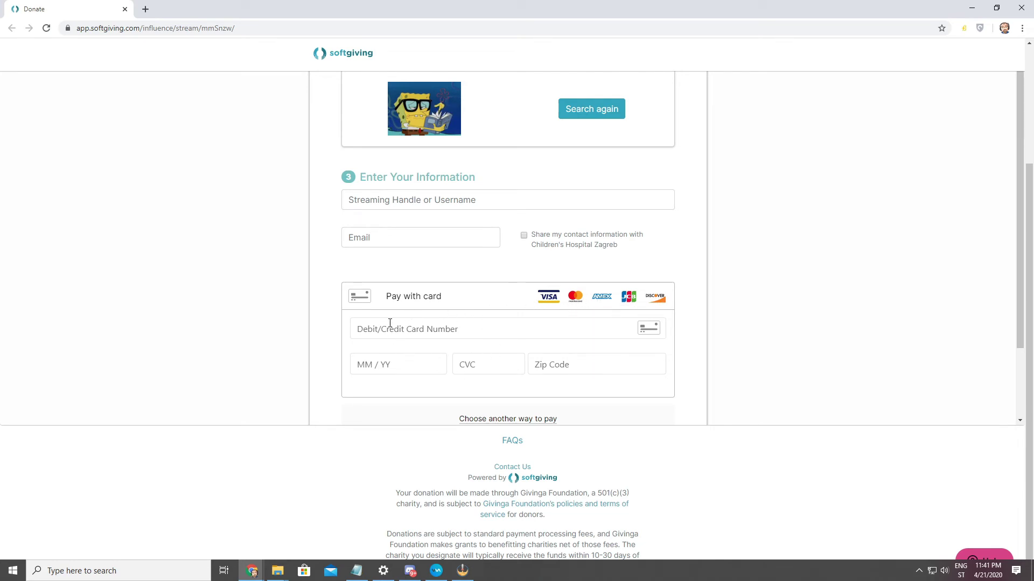
{"action": "scroll", "coordinate": [464, 378], "scroll_direction": "down", "scroll_amount": 2}
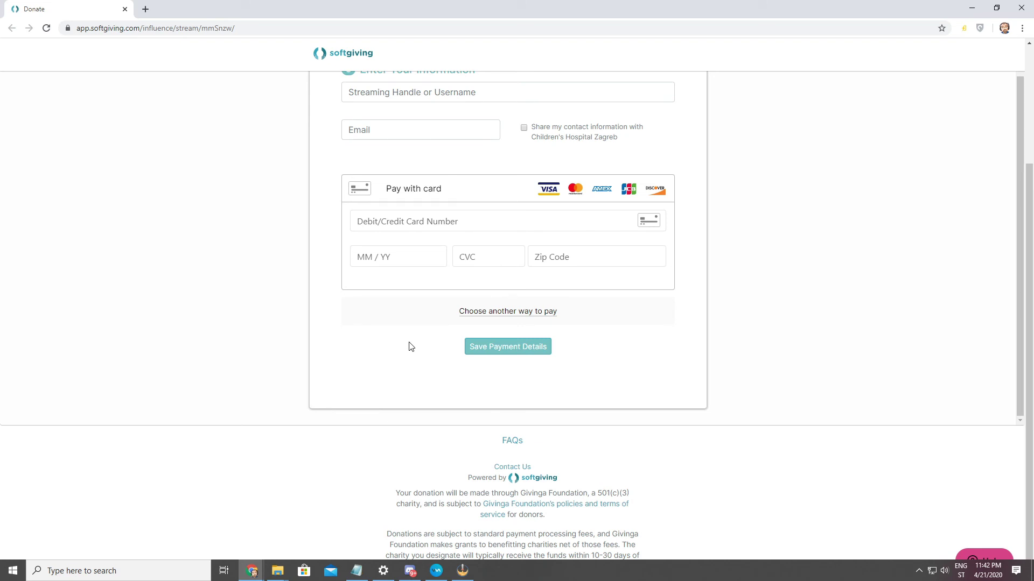
{"action": "left_click", "coordinate": [488, 312]}
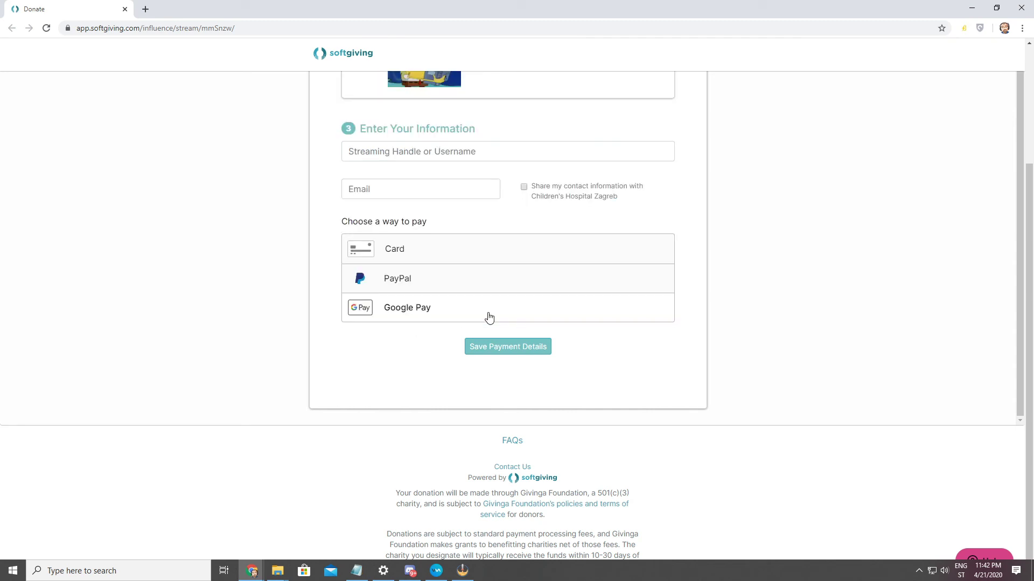